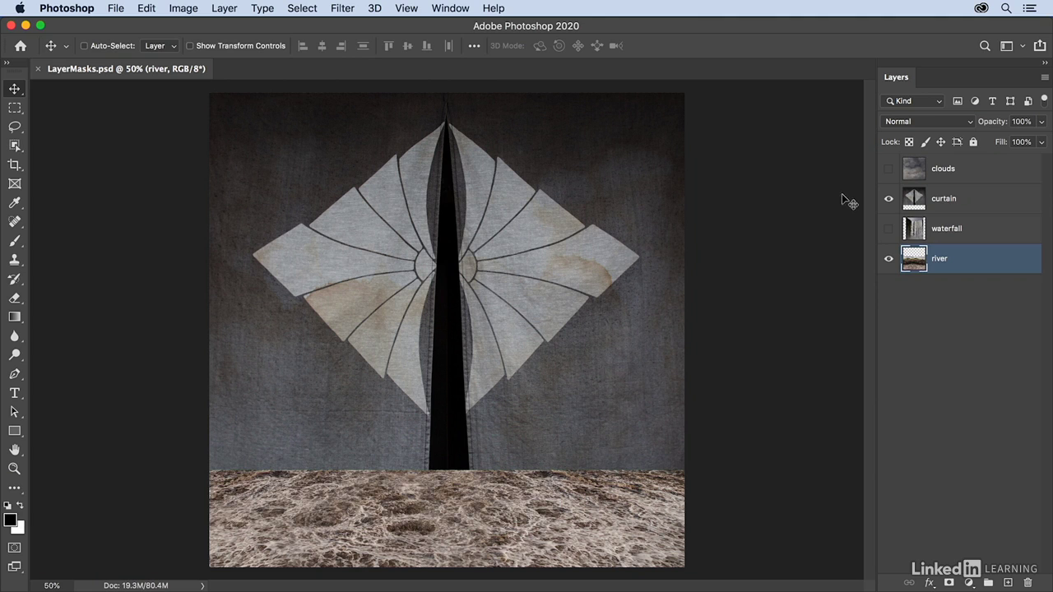
Step: Preview the image layers by toggling the clouds, curtain and waterfall visibility, ending with only curtain and river shown
left_click(888, 169)
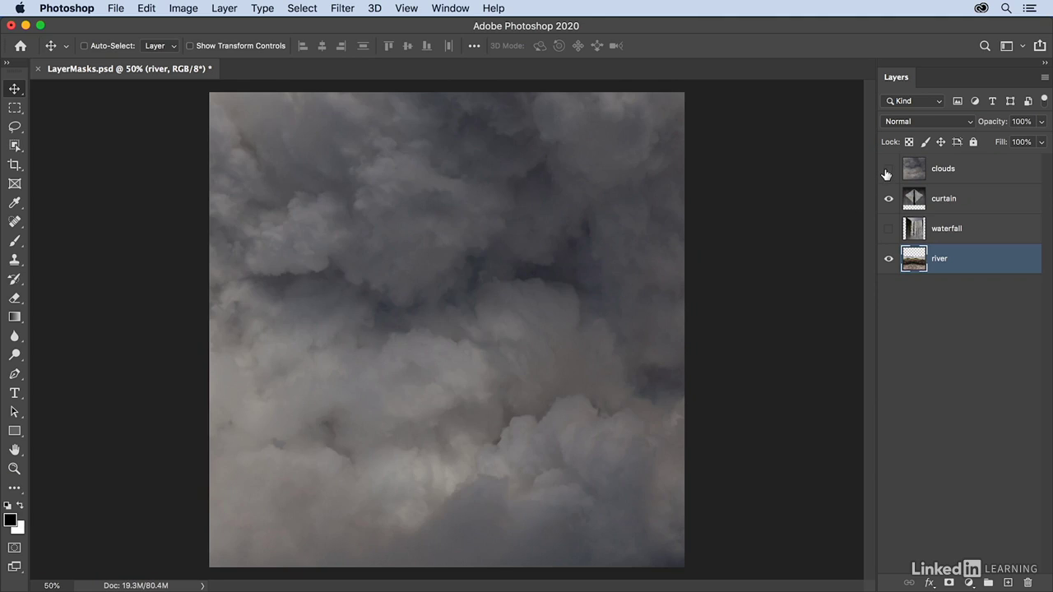
left_click(887, 171)
left_click(889, 199)
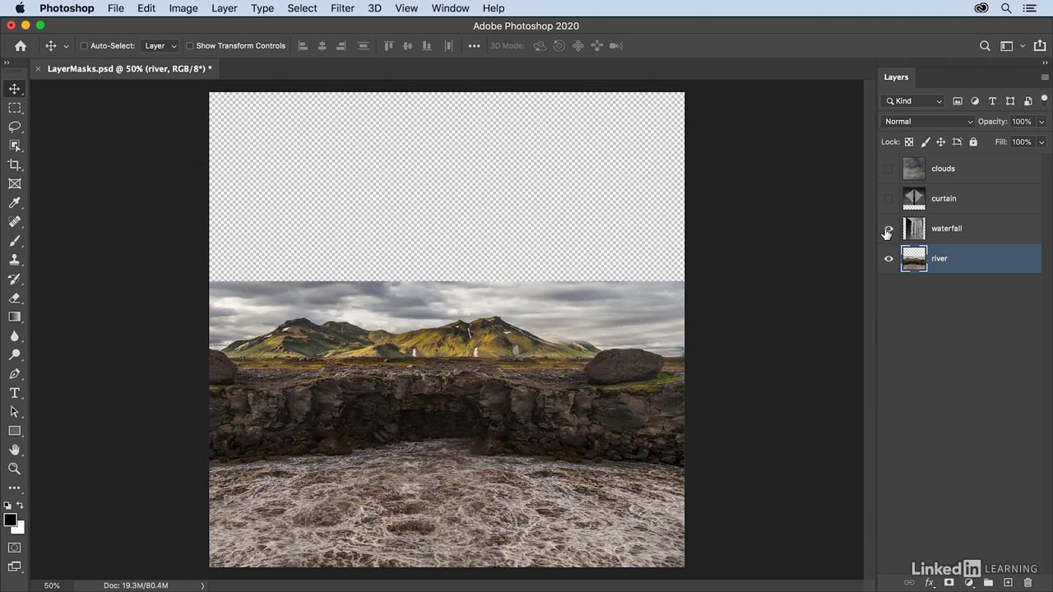
left_click(888, 230)
left_click(887, 230)
left_click(887, 200)
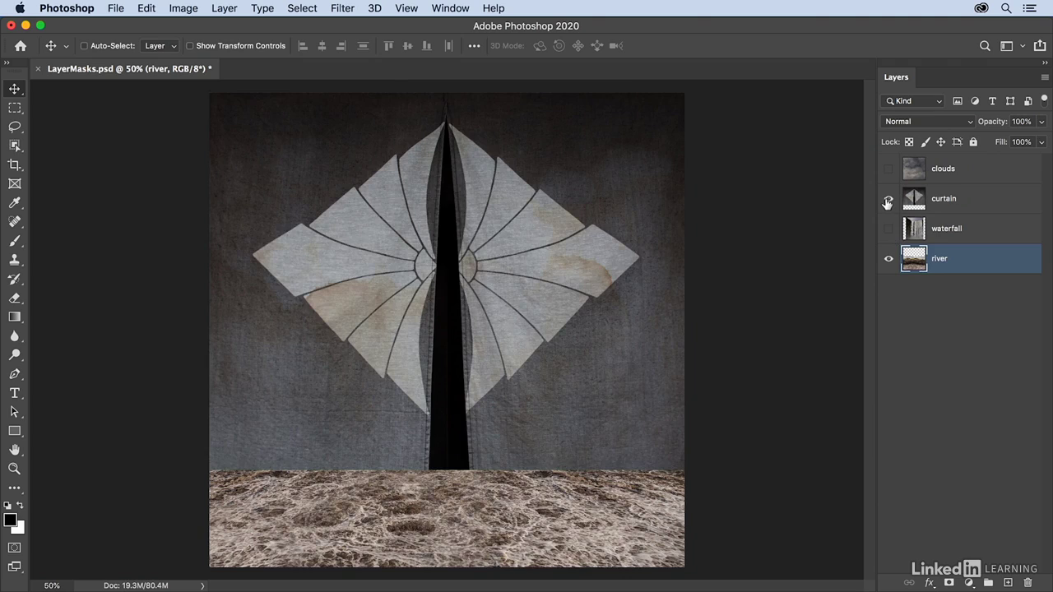
Step: Add a Reveal All layer mask to the curtain layer
left_click(955, 199)
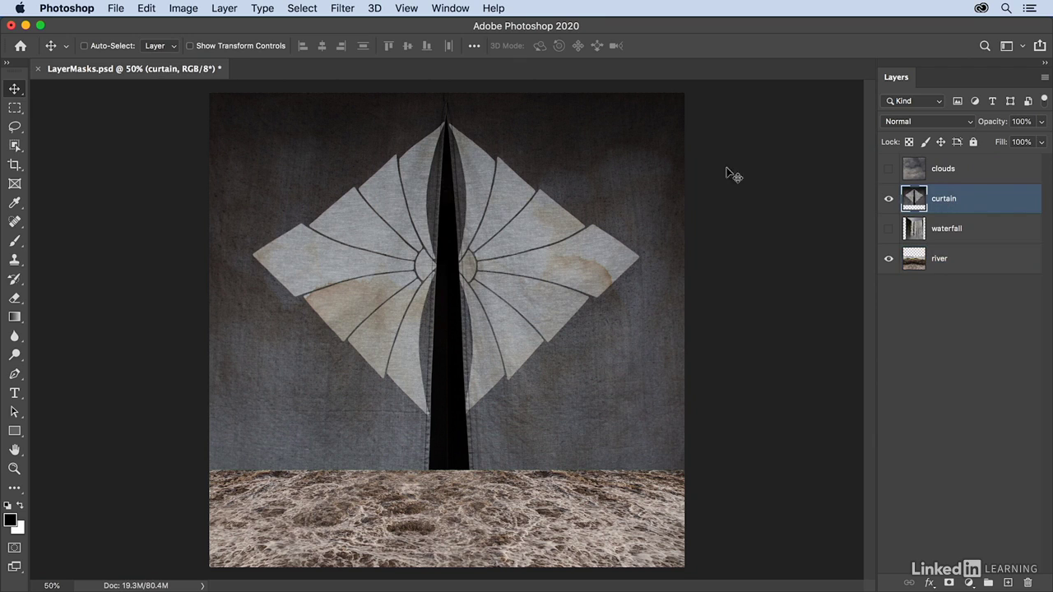
left_click(231, 10)
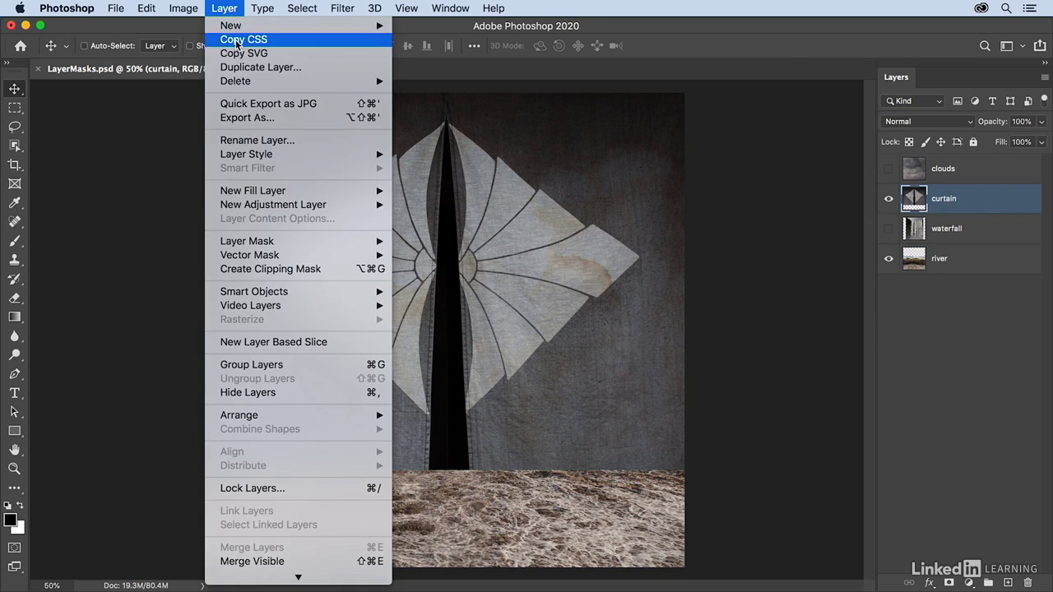
mouse_move(271, 241)
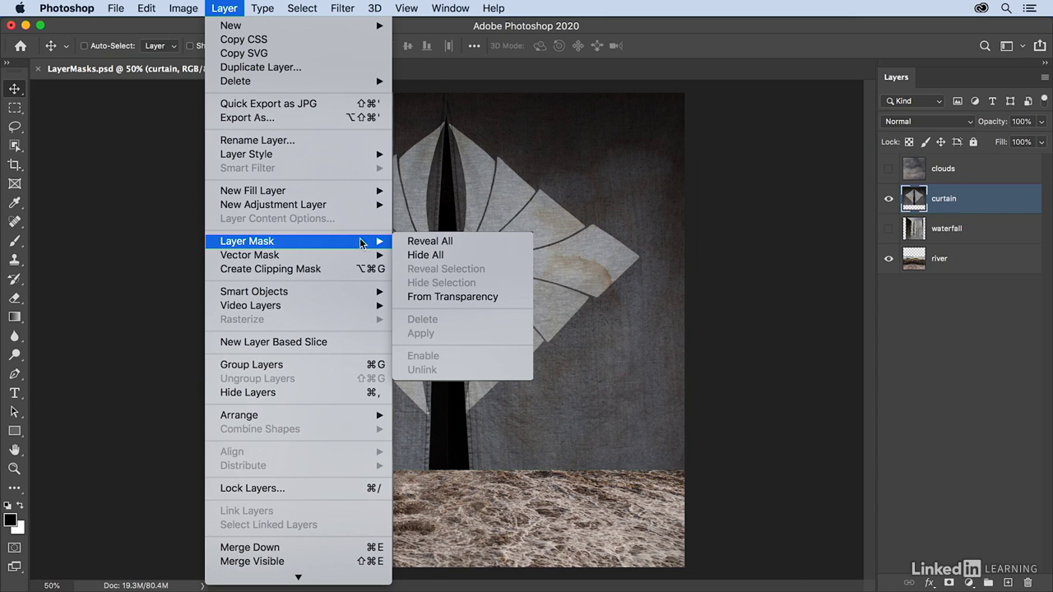
left_click(413, 247)
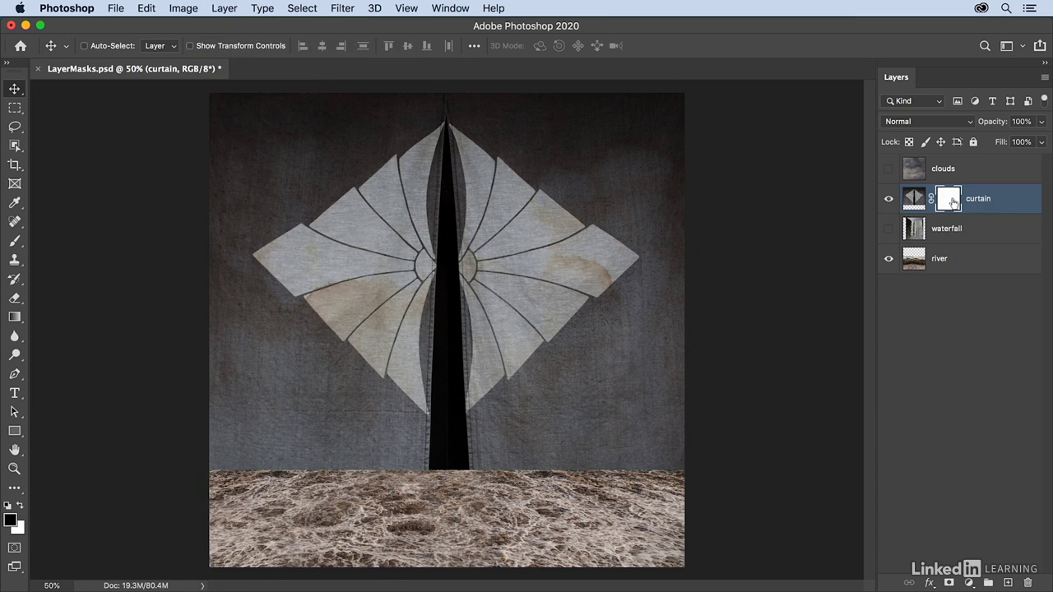
Step: Paint black on the curtain layer's mask with a soft 646 px brush along the curtain's lower edge to reveal the rocky riverbank
left_click(950, 200)
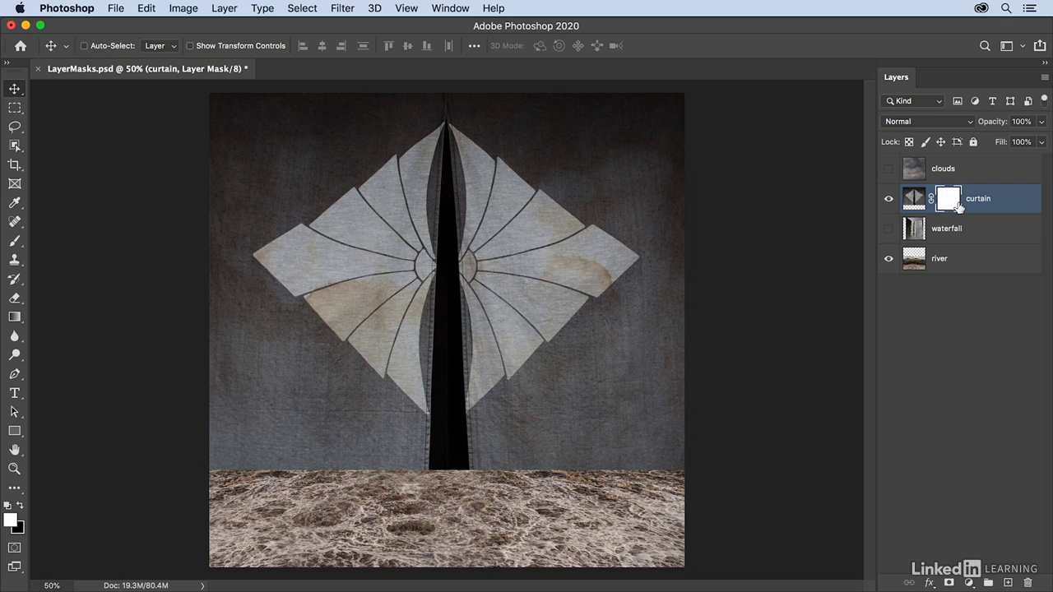
left_click(915, 200)
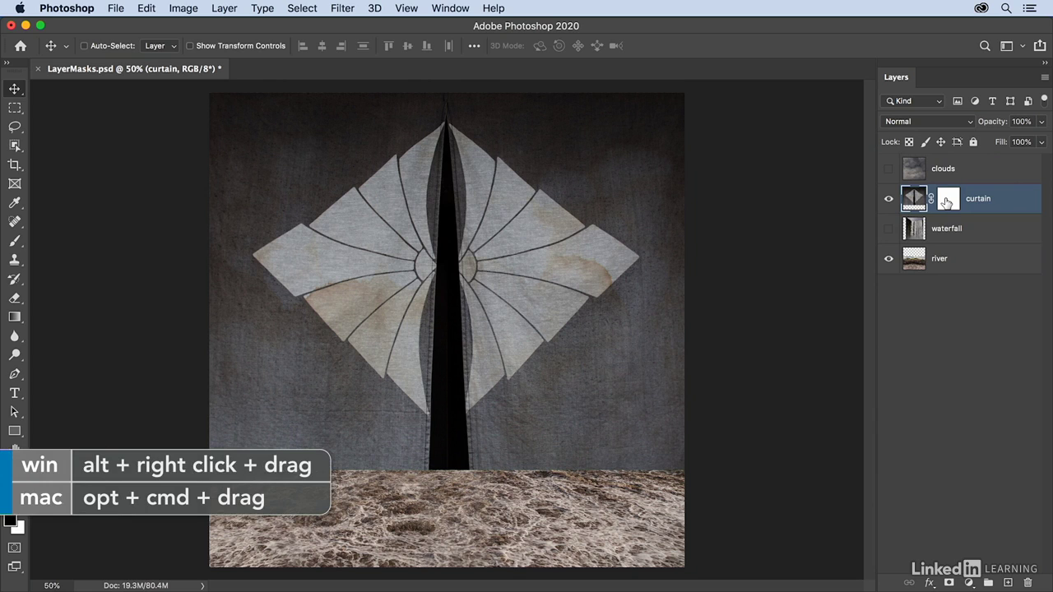
left_click(946, 203)
key("b")
mouse_move(239, 200)
left_mouse_down()
mouse_move(406, 201)
mouse_move(334, 197)
mouse_move(358, 192)
mouse_move(340, 257)
mouse_move(344, 493)
mouse_move(345, 210)
left_mouse_up()
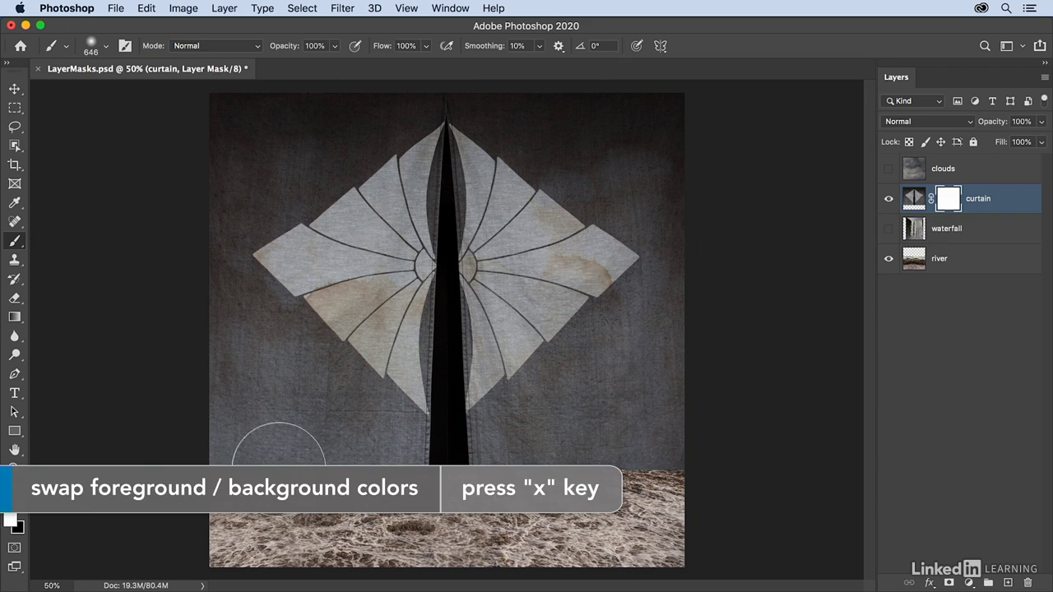
key("x")
mouse_move(214, 458)
left_mouse_down()
mouse_move(275, 449)
mouse_move(329, 461)
mouse_move(343, 490)
left_mouse_up()
mouse_move(148, 453)
left_mouse_down()
mouse_move(491, 487)
mouse_move(723, 439)
mouse_move(517, 460)
mouse_move(464, 476)
mouse_move(441, 504)
mouse_move(538, 478)
mouse_move(668, 485)
mouse_move(656, 487)
mouse_move(361, 460)
mouse_move(286, 470)
mouse_move(164, 506)
left_mouse_up()
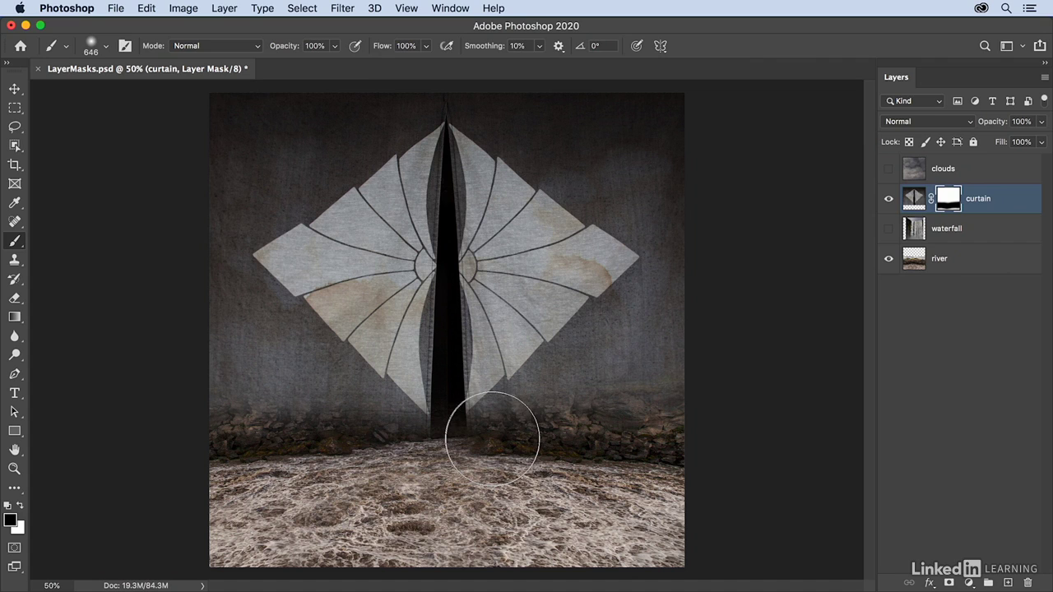
Step: Paint black over more of the curtain's lower right area on its mask, and restore that area with white
mouse_move(492, 438)
left_mouse_down()
mouse_move(575, 417)
mouse_move(634, 361)
mouse_move(675, 363)
mouse_move(705, 384)
mouse_move(665, 441)
left_mouse_up()
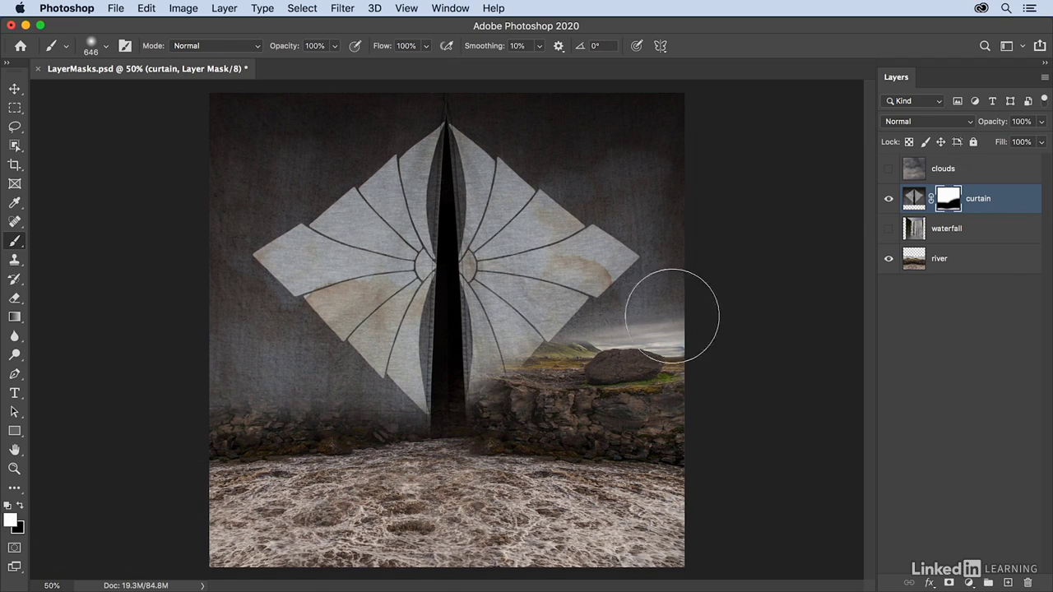
mouse_move(689, 322)
left_mouse_down()
mouse_move(474, 329)
mouse_move(654, 362)
left_mouse_up()
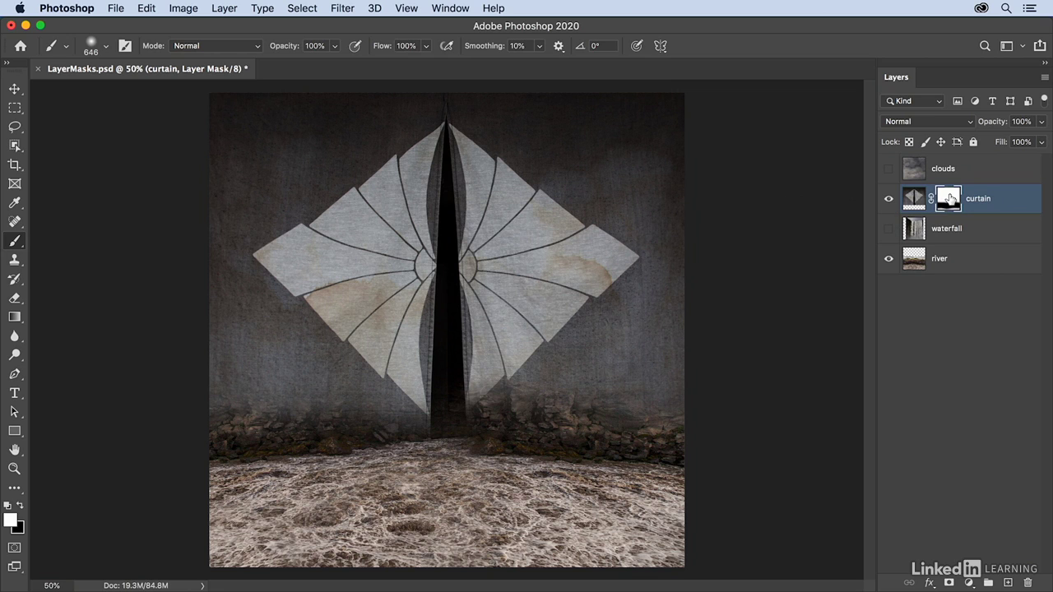
Step: Display the curtain layer's mask on its own to inspect it, and return to the normal image view
left_click(947, 200, "alt")
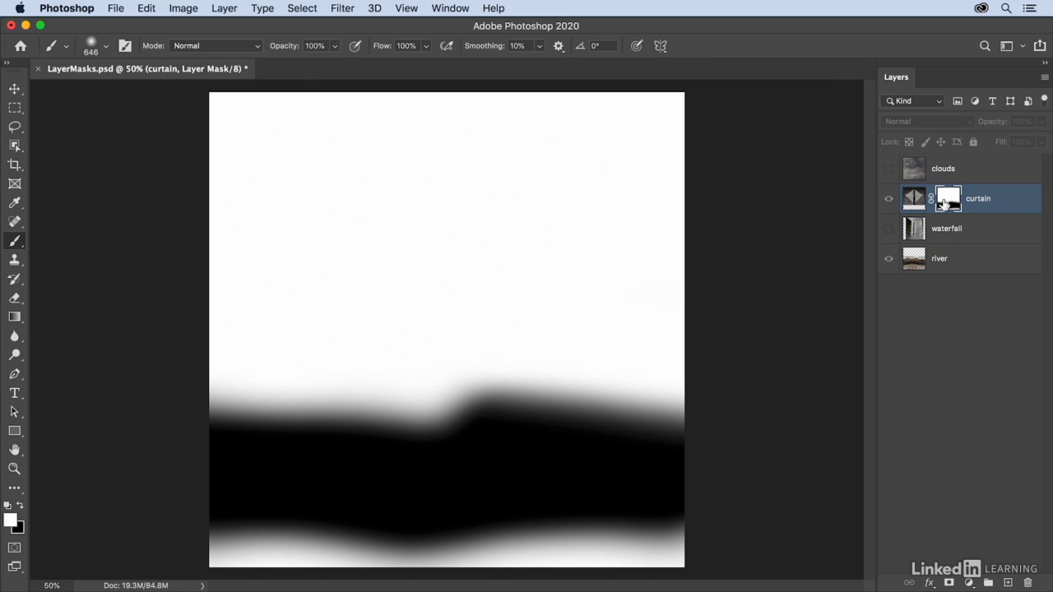
left_click(889, 200)
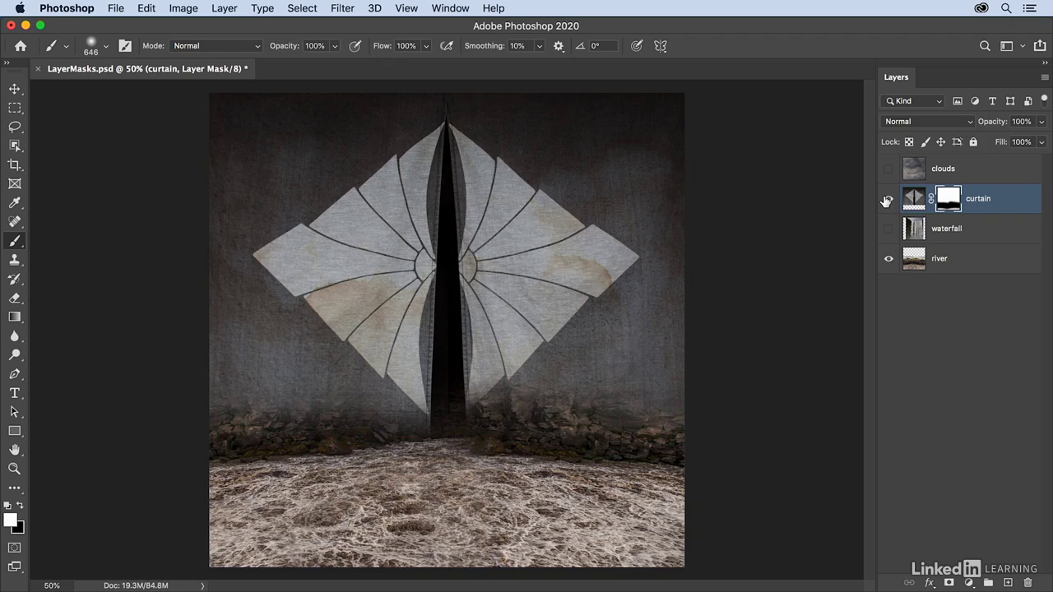
Step: Make the clouds layer visible and add a Hide All layer mask to it
left_click(946, 170)
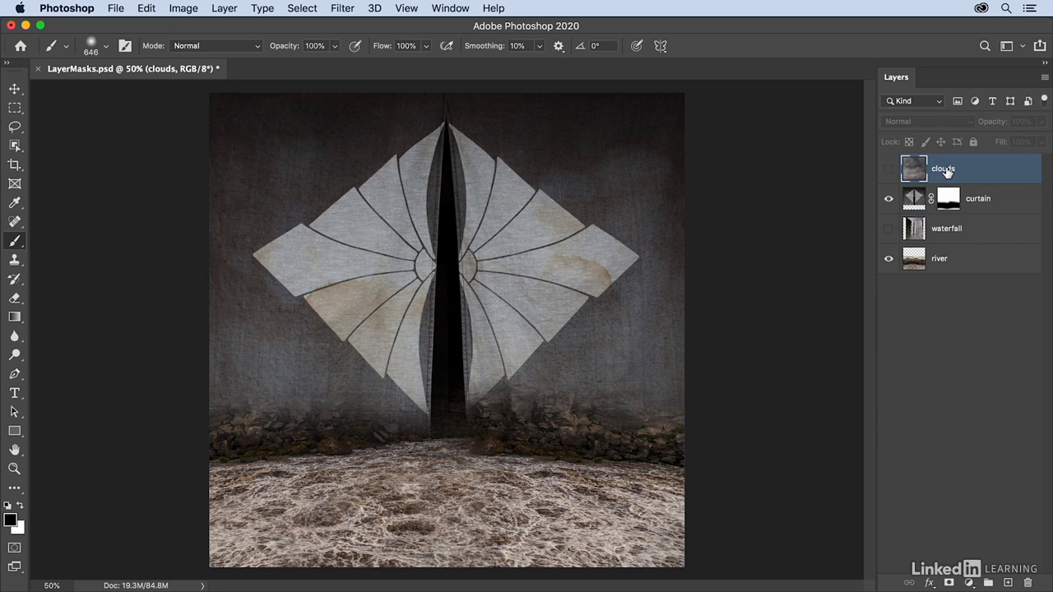
left_click(887, 170)
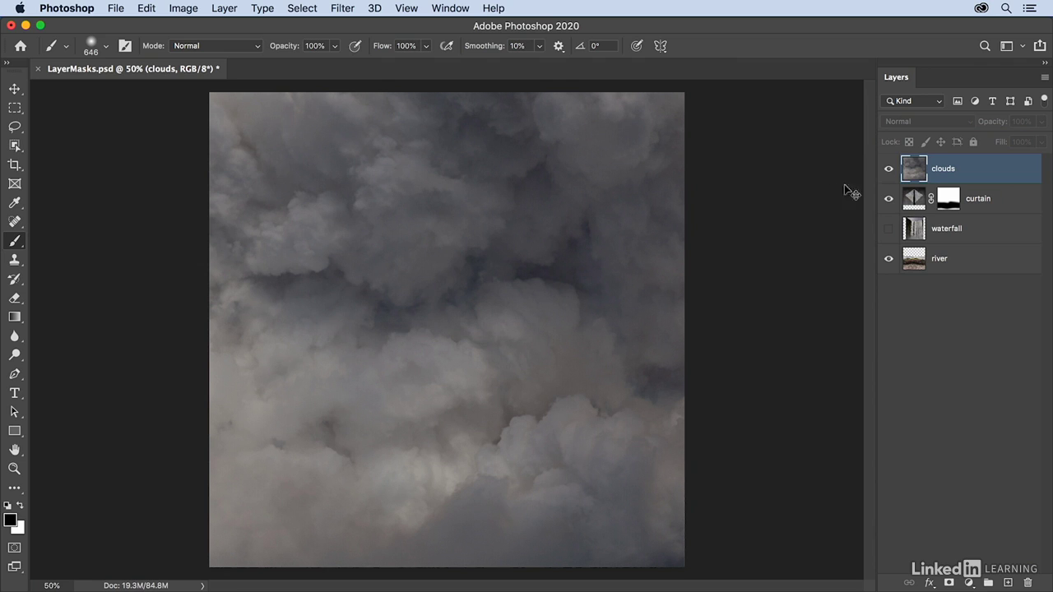
left_click(227, 9)
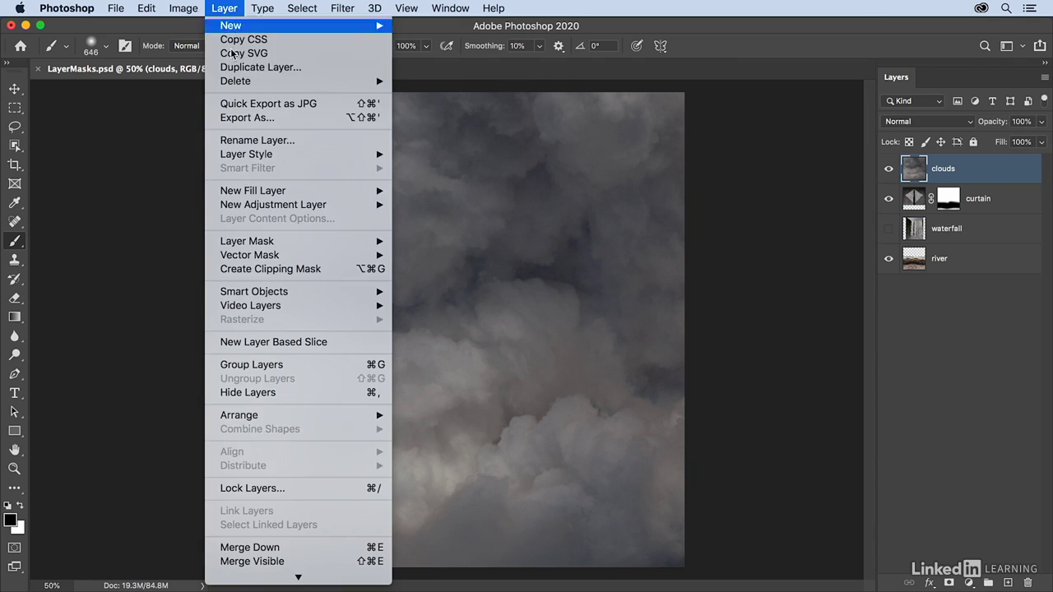
mouse_move(289, 241)
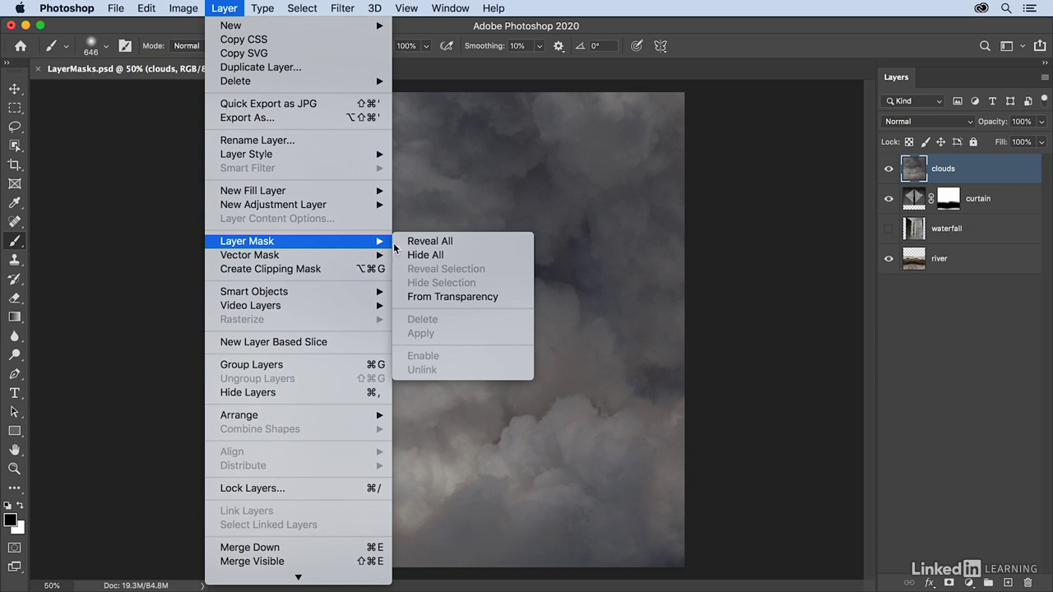
left_click(459, 255)
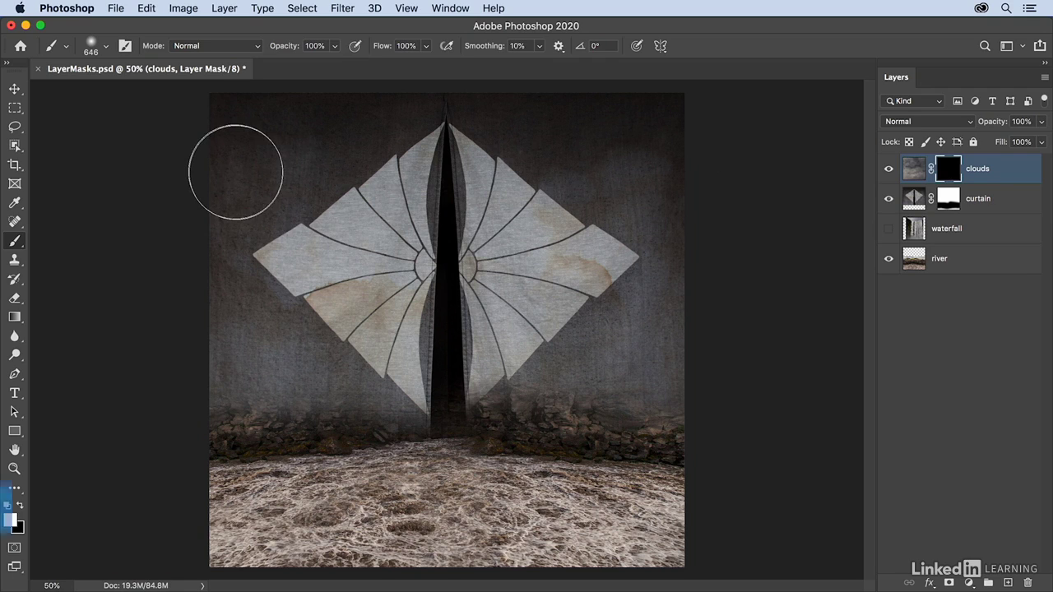
Step: Paint white at 50% brush opacity on the clouds mask across the upper and side areas of the image, leaving the centre masked
key("5")
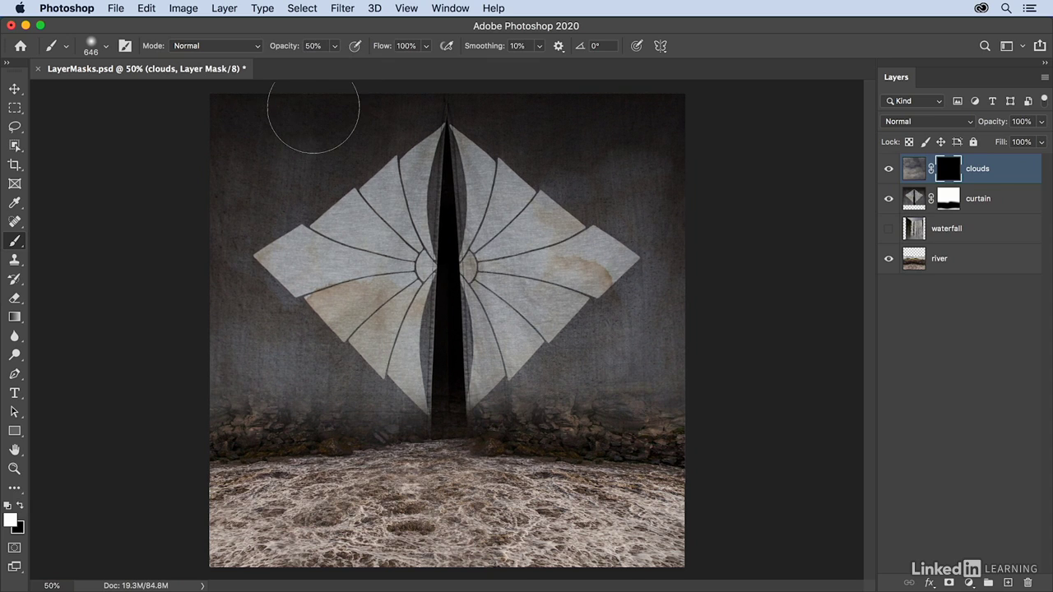
mouse_move(315, 106)
left_mouse_down()
mouse_move(253, 147)
mouse_move(394, 104)
mouse_move(391, 129)
mouse_move(311, 174)
mouse_move(357, 190)
mouse_move(242, 180)
mouse_move(258, 101)
mouse_move(231, 116)
mouse_move(226, 252)
mouse_move(264, 340)
mouse_move(297, 383)
left_mouse_up()
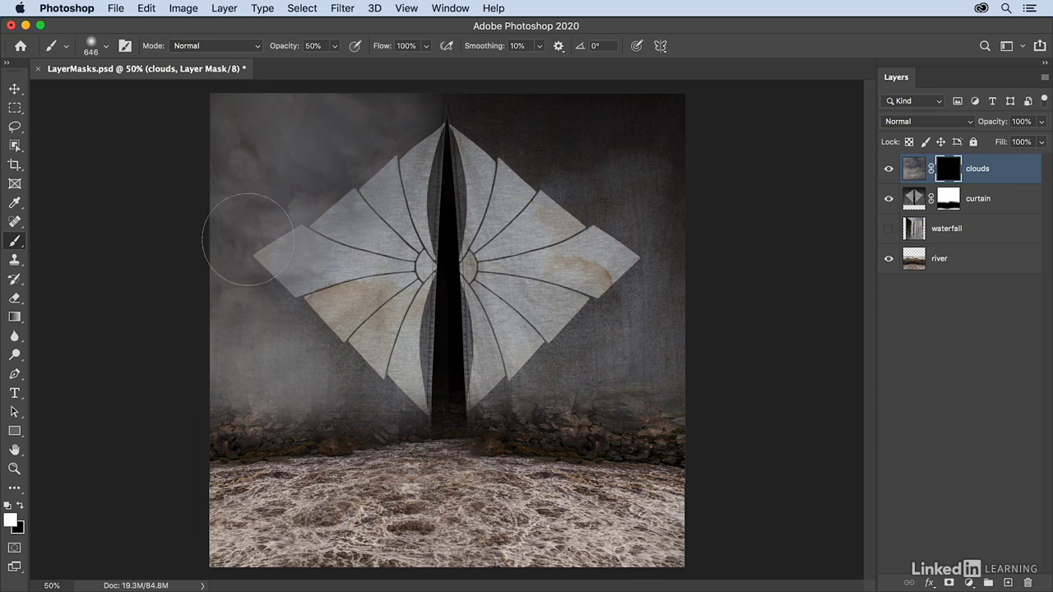
left_click_drag(376, 105, 434, 105)
mouse_move(550, 115)
left_mouse_down()
mouse_move(632, 132)
mouse_move(661, 126)
mouse_move(568, 147)
mouse_move(514, 140)
mouse_move(619, 216)
mouse_move(647, 293)
left_mouse_up()
mouse_move(766, 374)
left_mouse_down()
mouse_move(700, 307)
mouse_move(605, 321)
mouse_move(579, 337)
mouse_move(739, 340)
mouse_move(671, 255)
mouse_move(614, 239)
mouse_move(633, 288)
mouse_move(822, 301)
mouse_move(682, 166)
mouse_move(587, 150)
mouse_move(567, 170)
mouse_move(731, 196)
mouse_move(721, 204)
mouse_move(656, 102)
mouse_move(576, 106)
mouse_move(584, 130)
mouse_move(716, 103)
left_mouse_up()
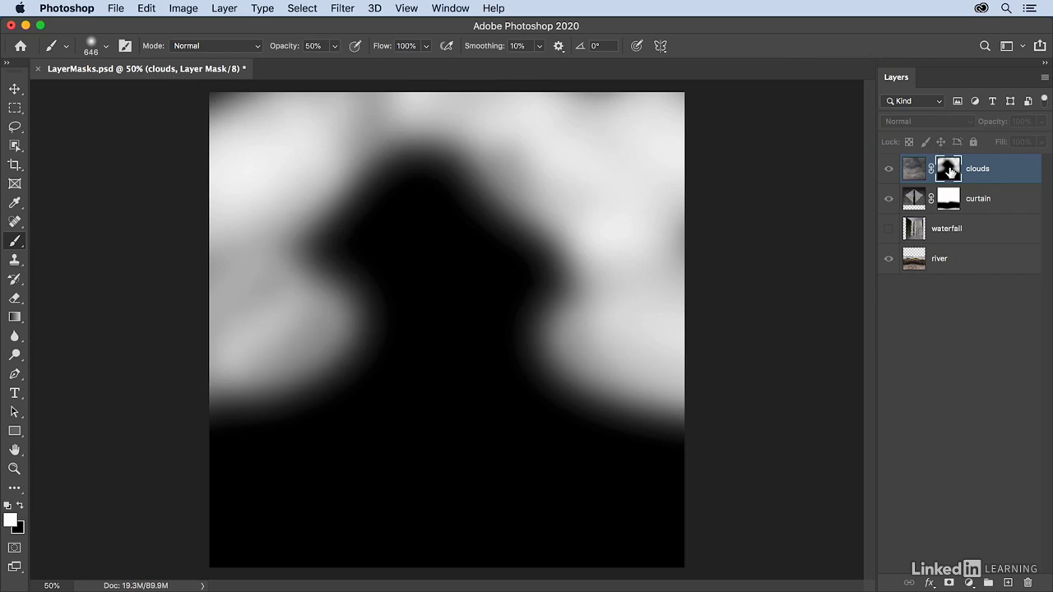
Step: Inspect the clouds layer's mask on its own and hide the clouds layer
left_click(950, 171, "alt")
left_click(889, 170)
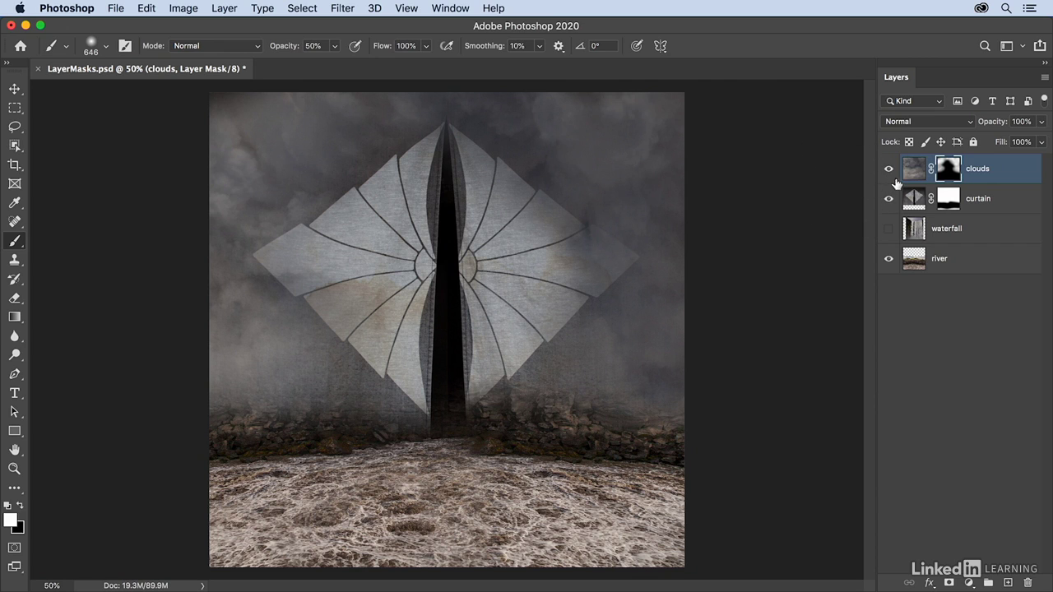
left_click(888, 170)
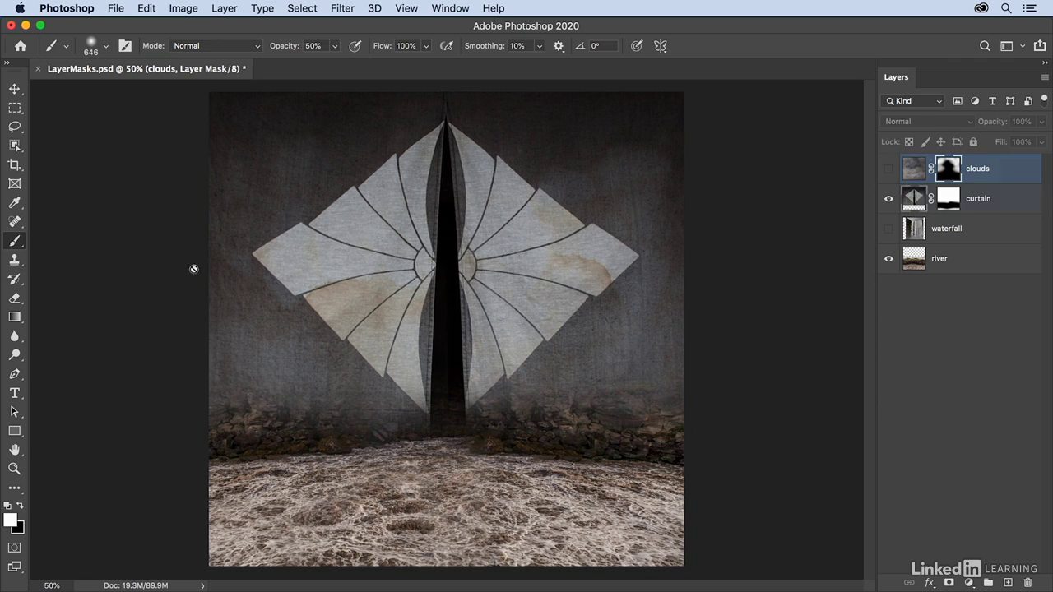
Step: Select the black gap of the curtain layer with the Quick Selection tool, subtracting the fabric areas beside the opening
key("alt+bracketleft")
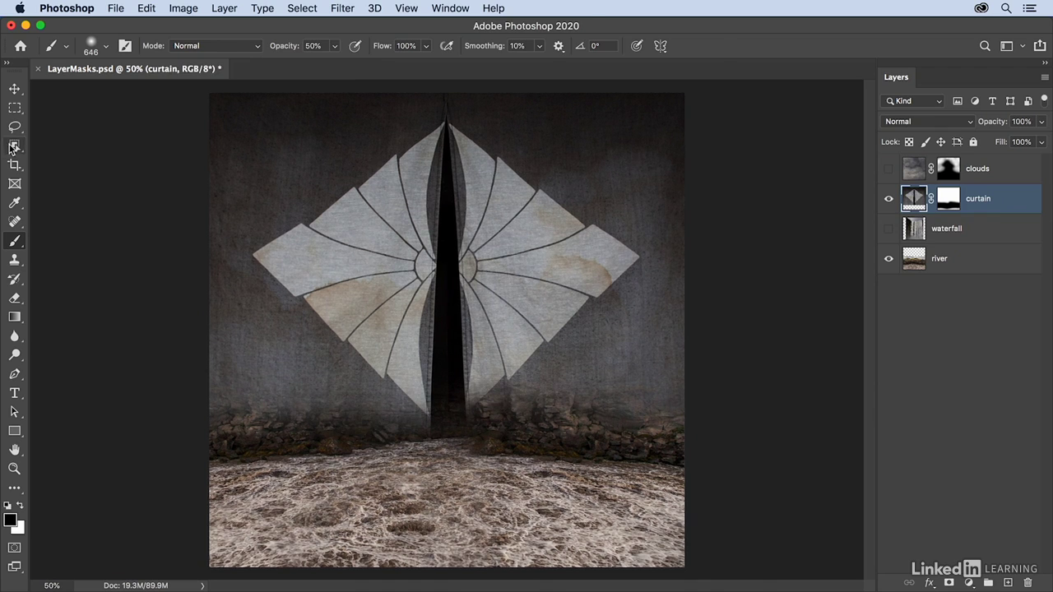
left_click(14, 146)
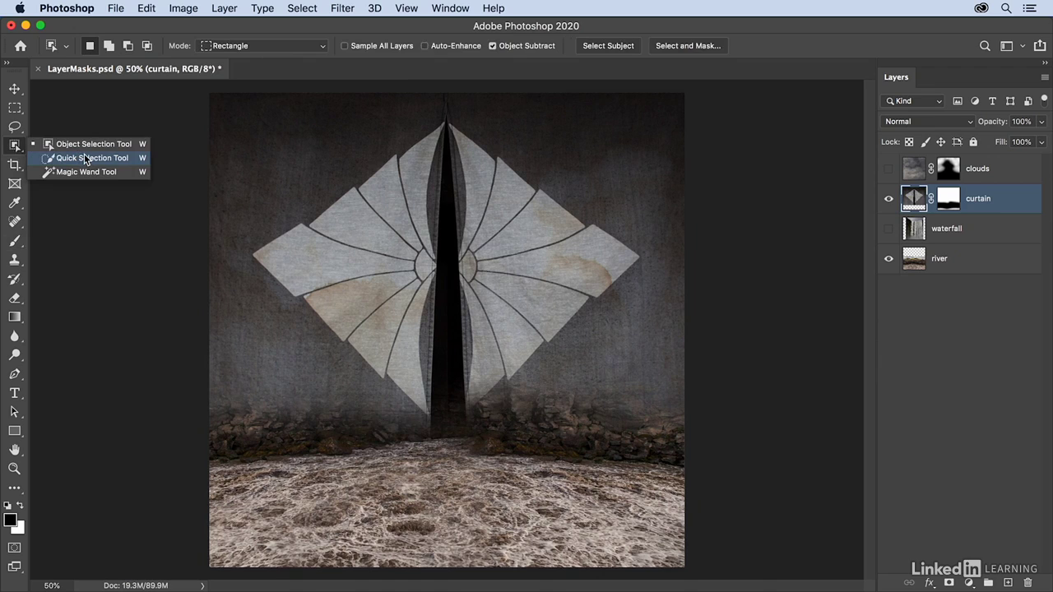
left_click(84, 158)
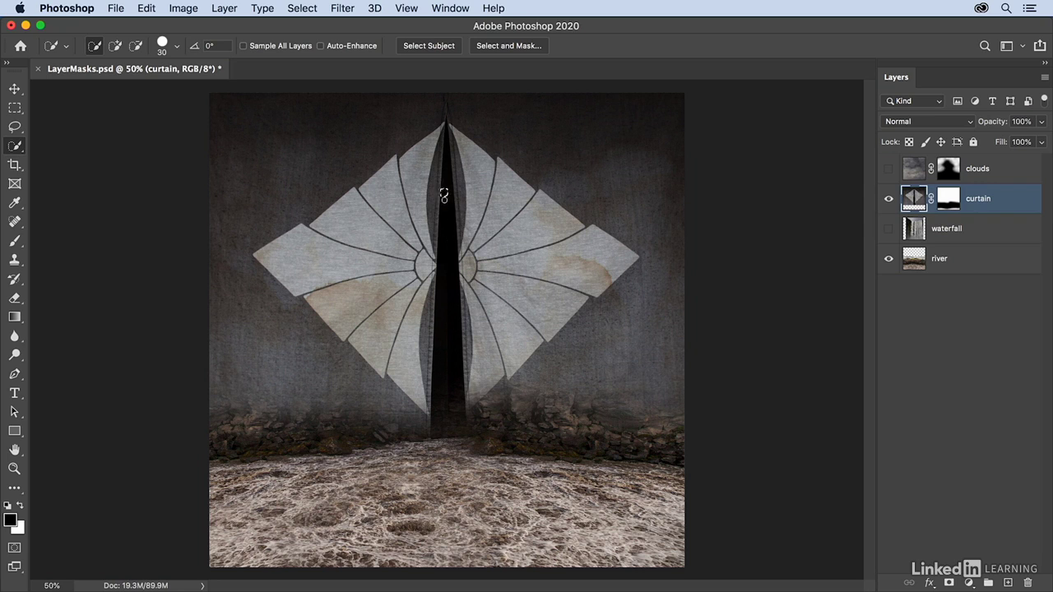
left_click_drag(444, 195, 443, 334)
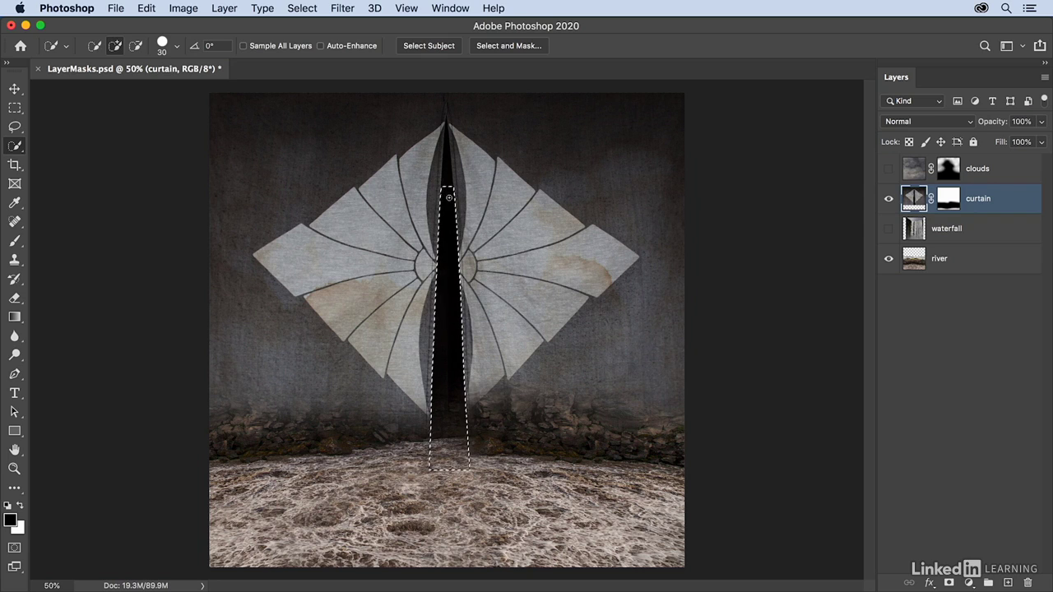
left_click_drag(449, 197, 444, 147)
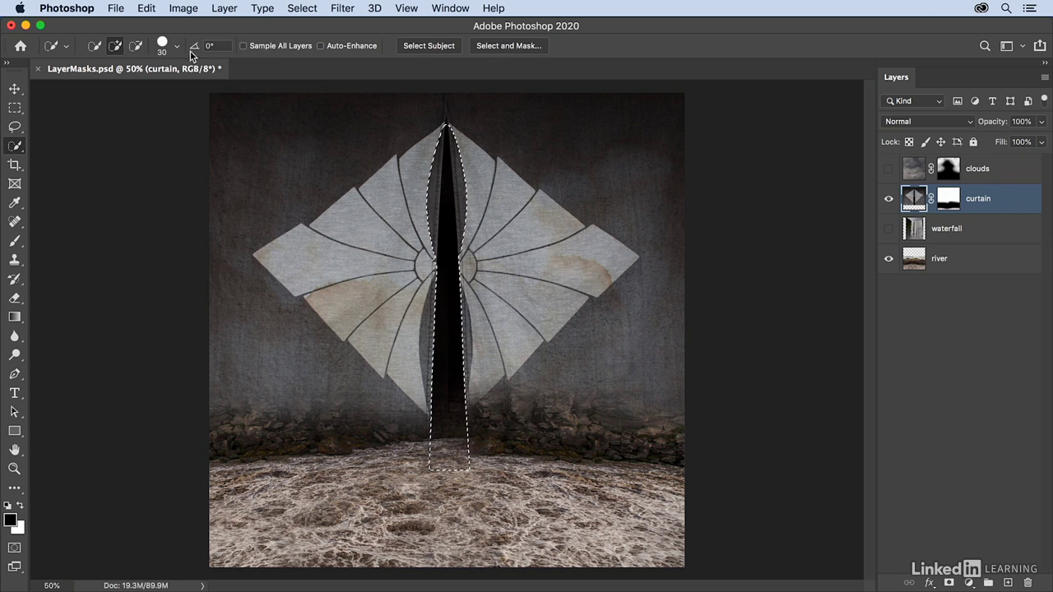
left_click(136, 46)
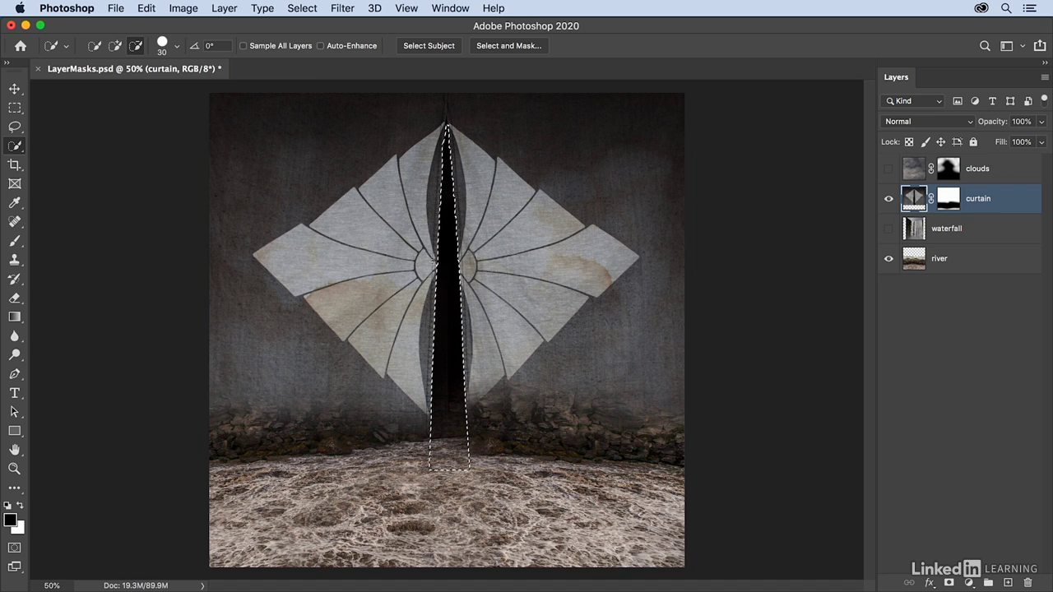
Step: Fill the selected gap on the curtain layer's mask with black, using Normal mode at 100% opacity
left_click(946, 198)
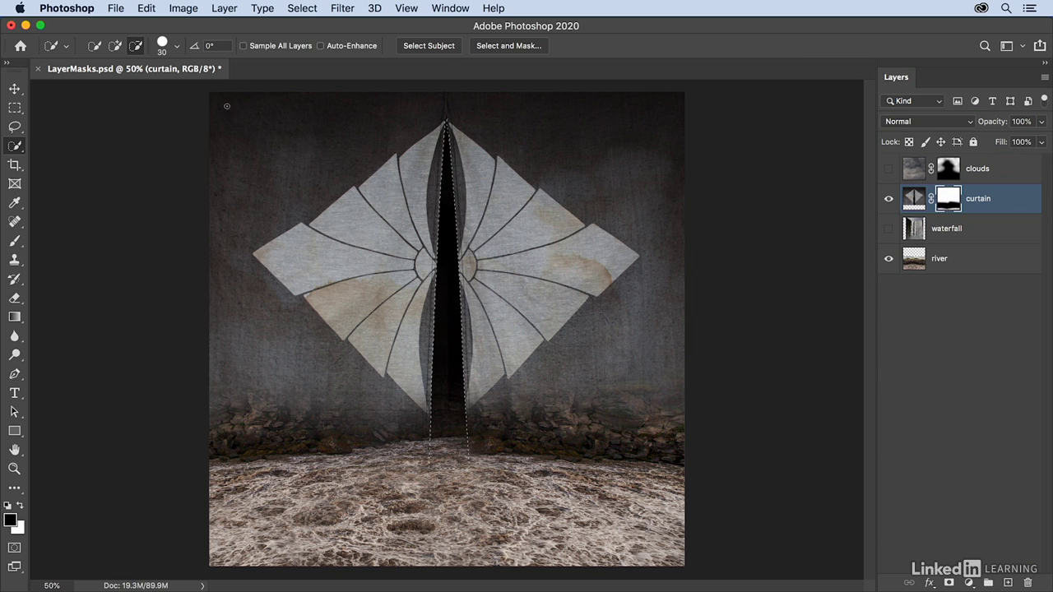
left_click(147, 8)
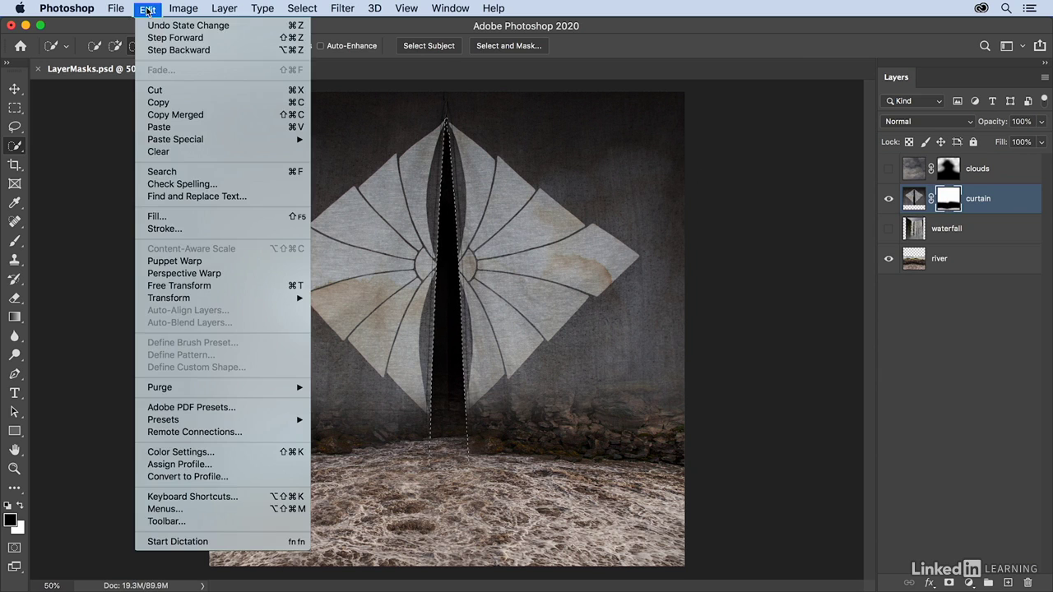
left_click(183, 218)
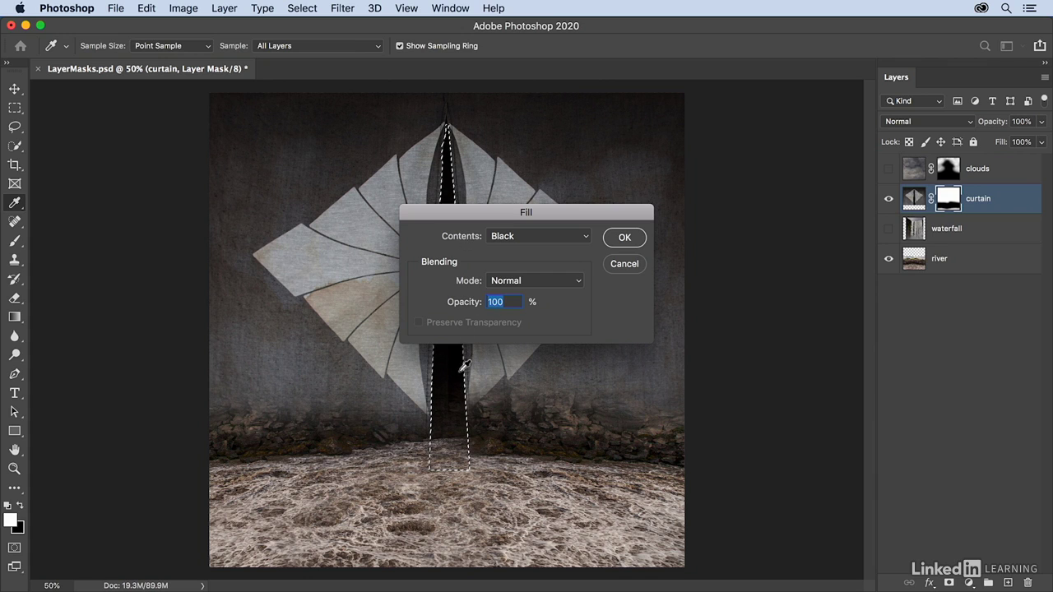
left_click(626, 238)
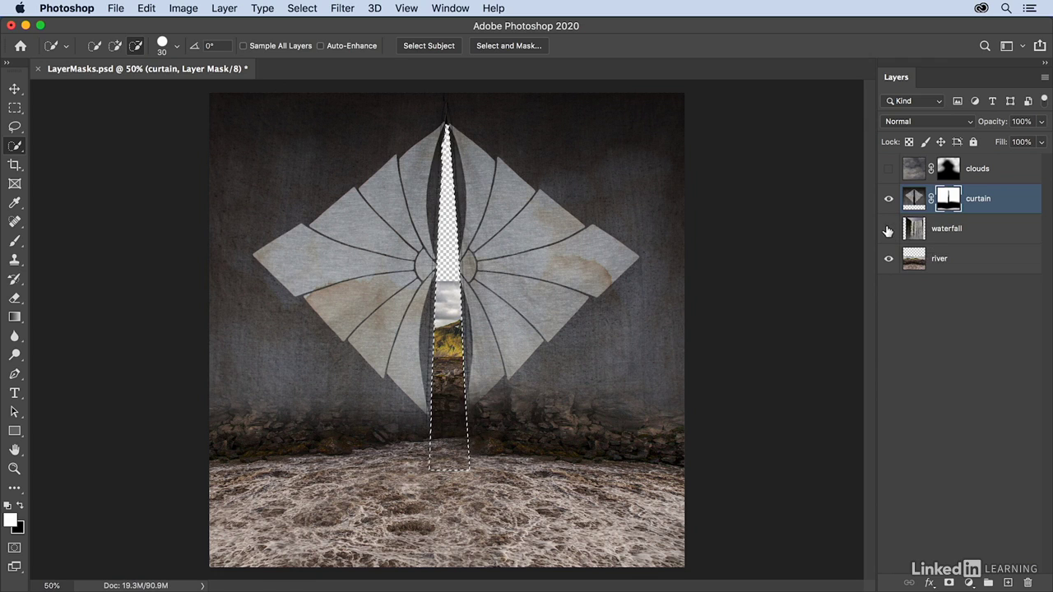
Step: Show the waterfall layer and clear the selection around the curtain gap
left_click(888, 229)
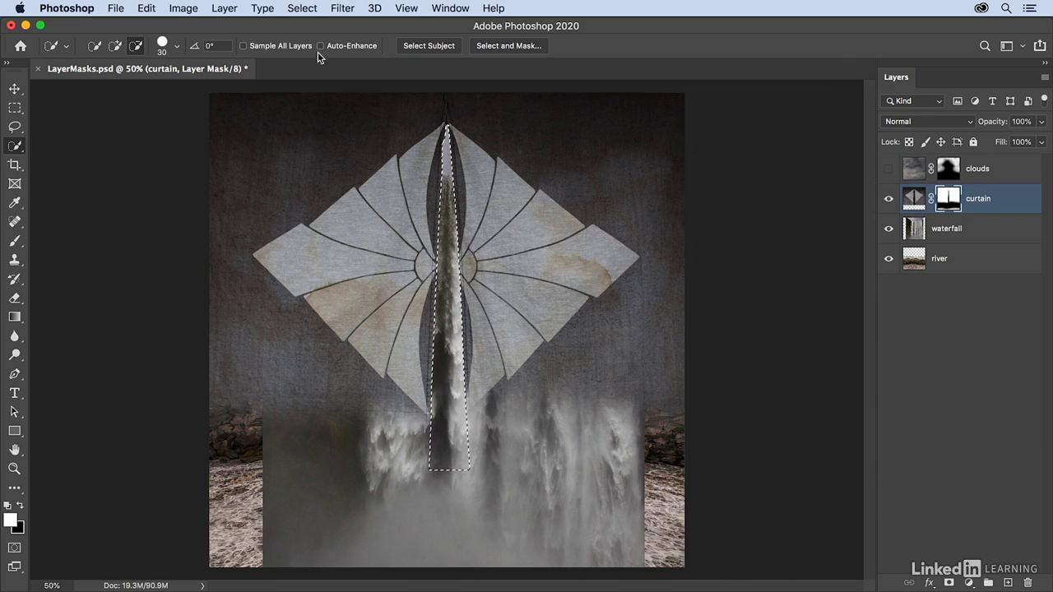
left_click(302, 8)
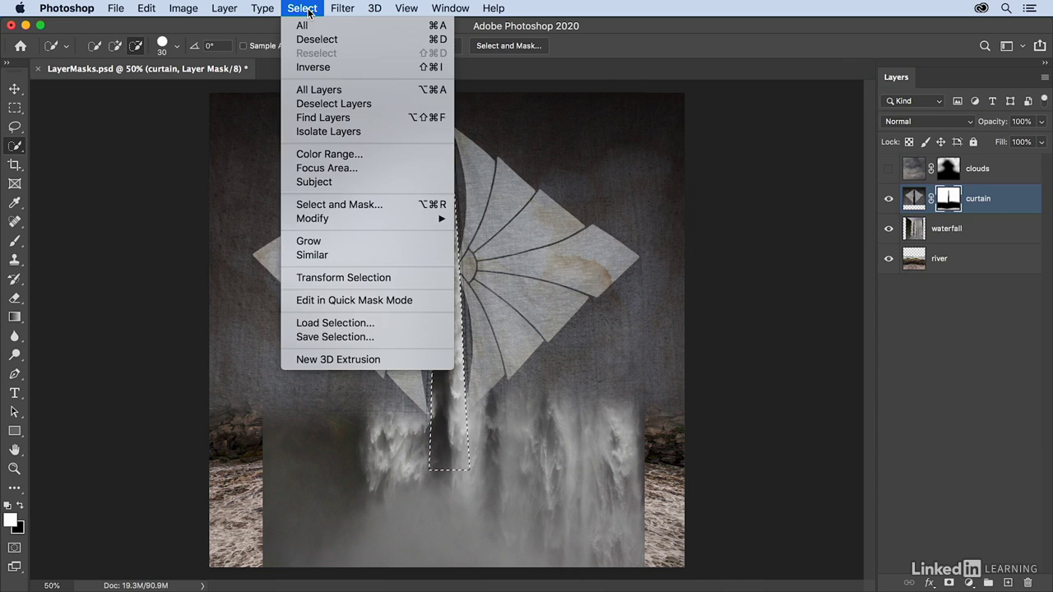
left_click(318, 40)
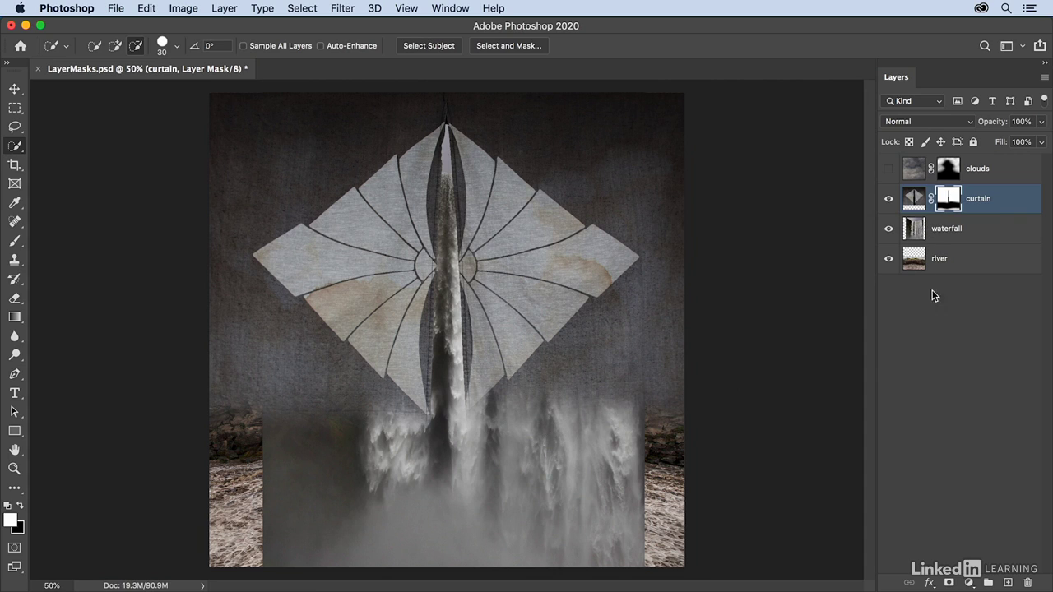
Step: Add a layer mask to the waterfall layer and paint black at 100% brush opacity over the lower waterfall to reveal the river and rocks
left_click(948, 233)
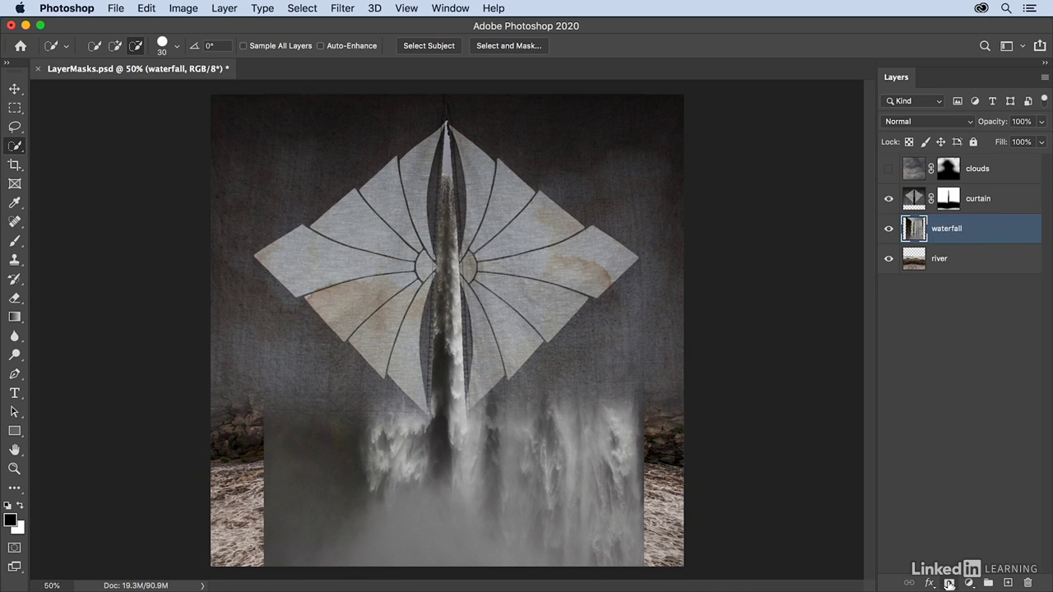
left_click(947, 583)
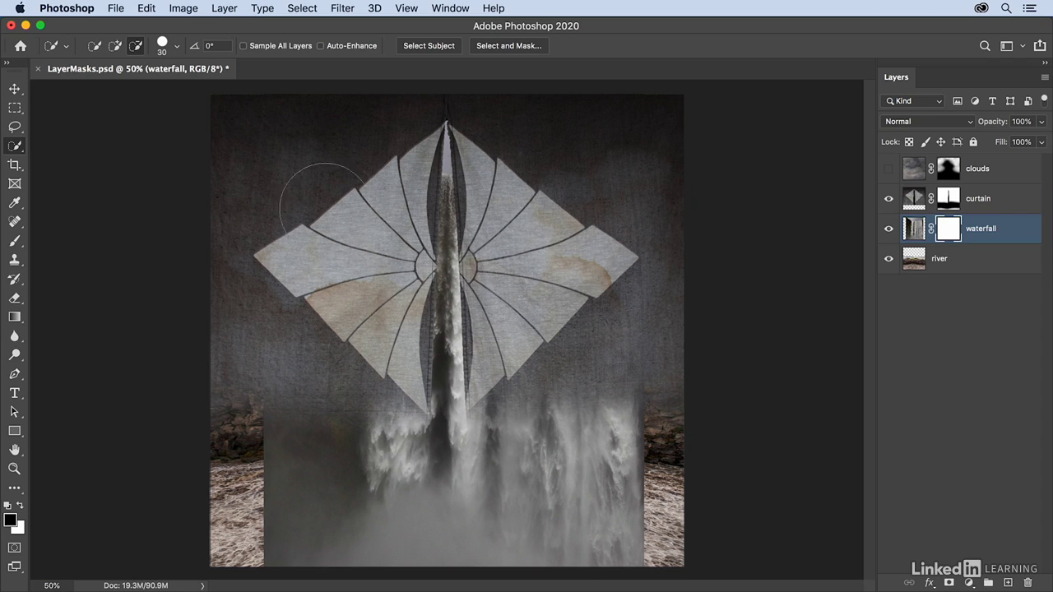
key("b")
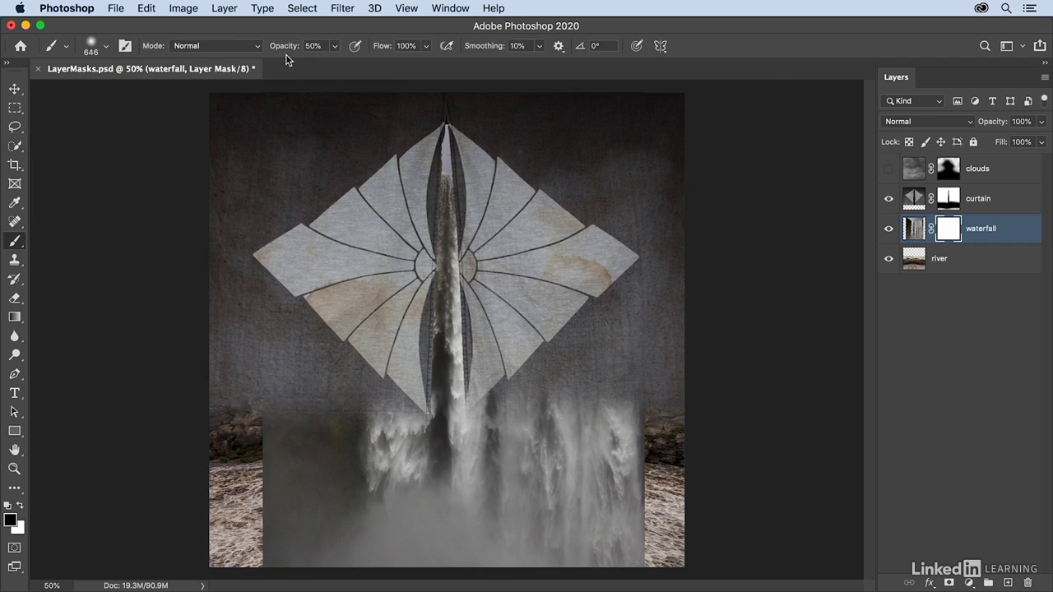
key("0")
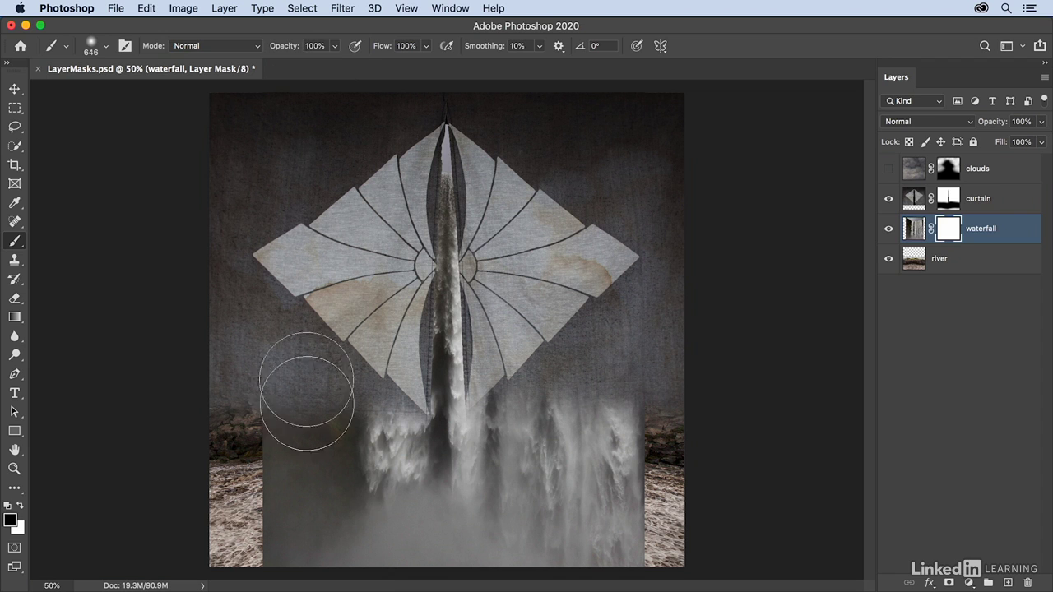
mouse_move(254, 447)
left_mouse_down()
mouse_move(560, 454)
mouse_move(624, 463)
mouse_move(655, 485)
mouse_move(632, 512)
mouse_move(566, 517)
mouse_move(460, 505)
mouse_move(305, 508)
mouse_move(264, 526)
mouse_move(283, 549)
mouse_move(670, 547)
mouse_move(673, 436)
mouse_move(654, 423)
mouse_move(478, 493)
mouse_move(599, 444)
left_mouse_up()
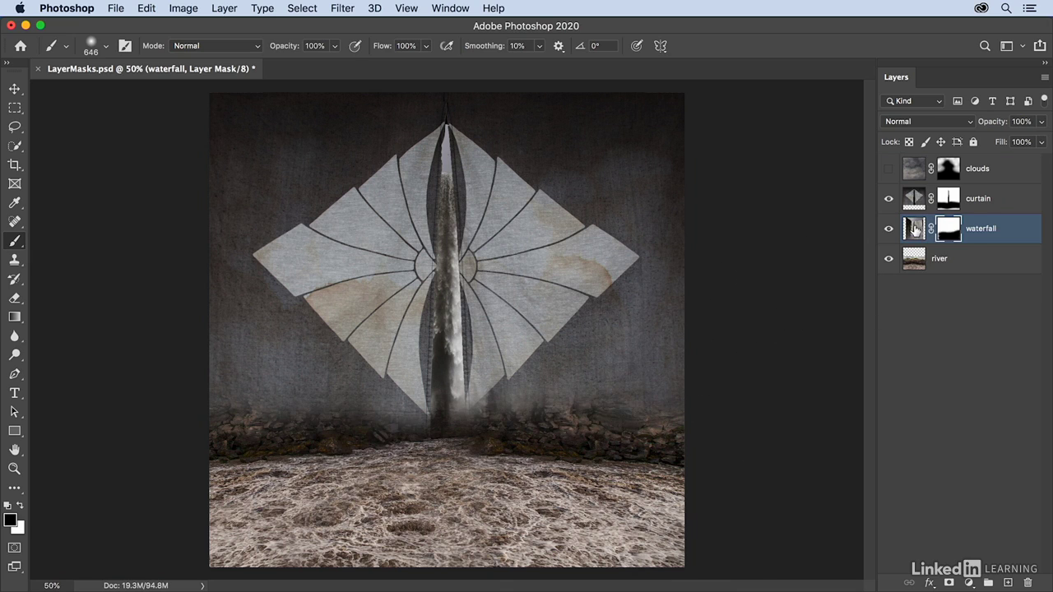
Step: Move the waterfall image to the left so that its bright falling water fills the curtain gap
left_click(914, 229)
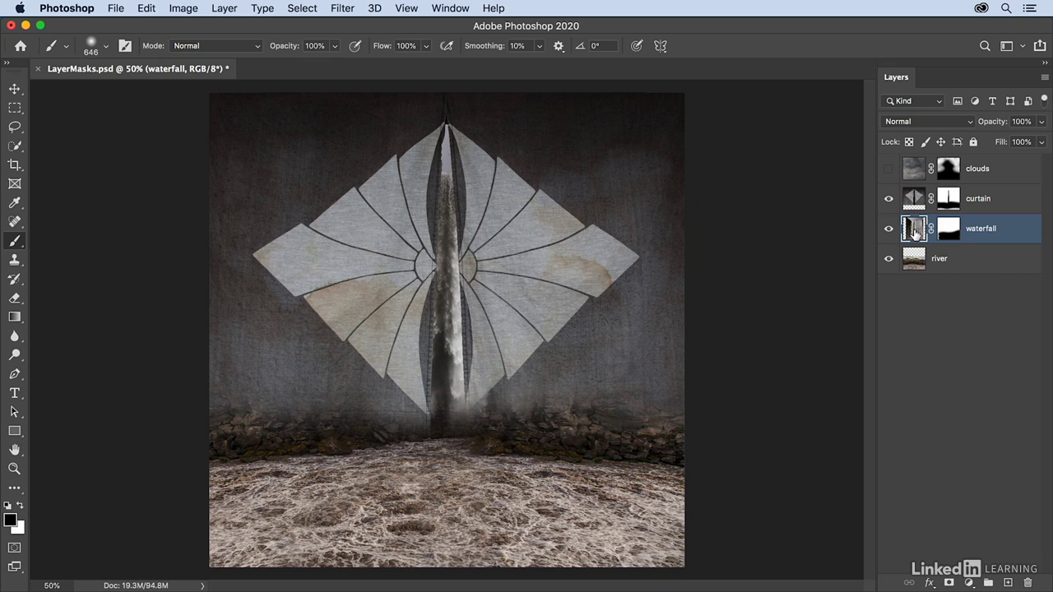
key("v")
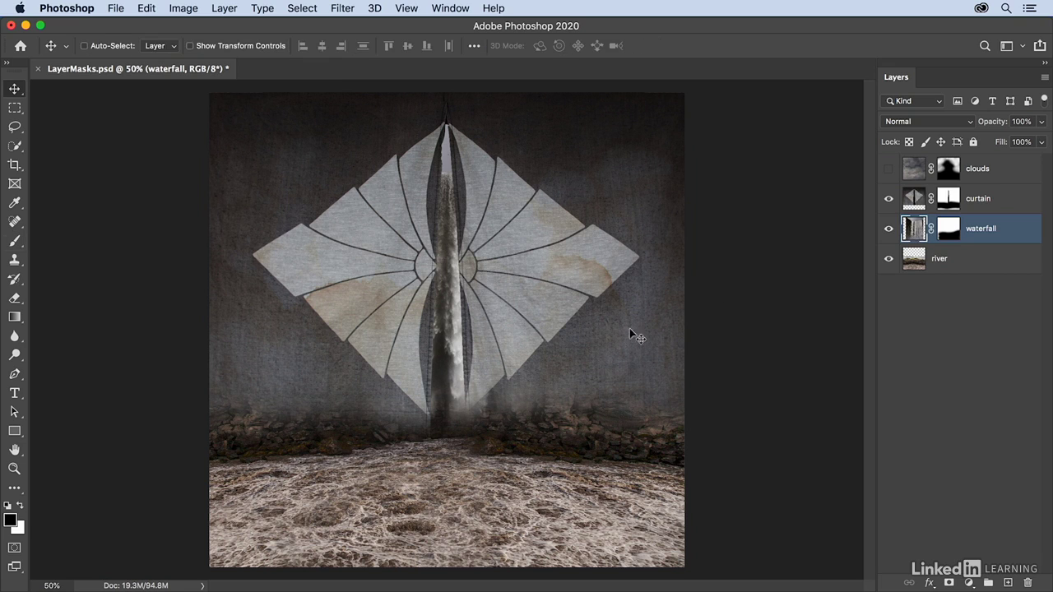
left_click_drag(454, 327, 406, 326)
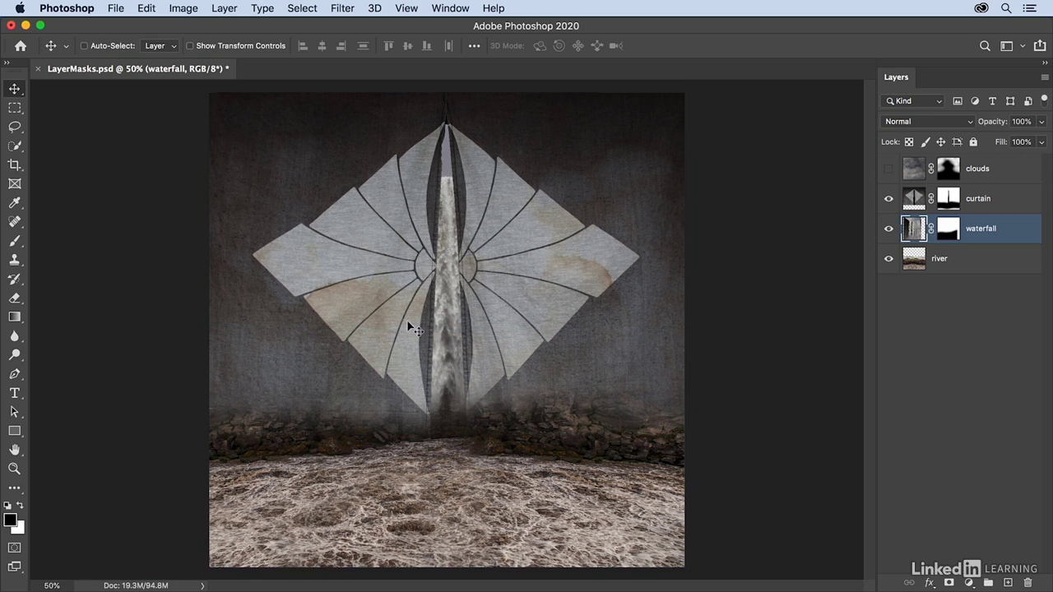